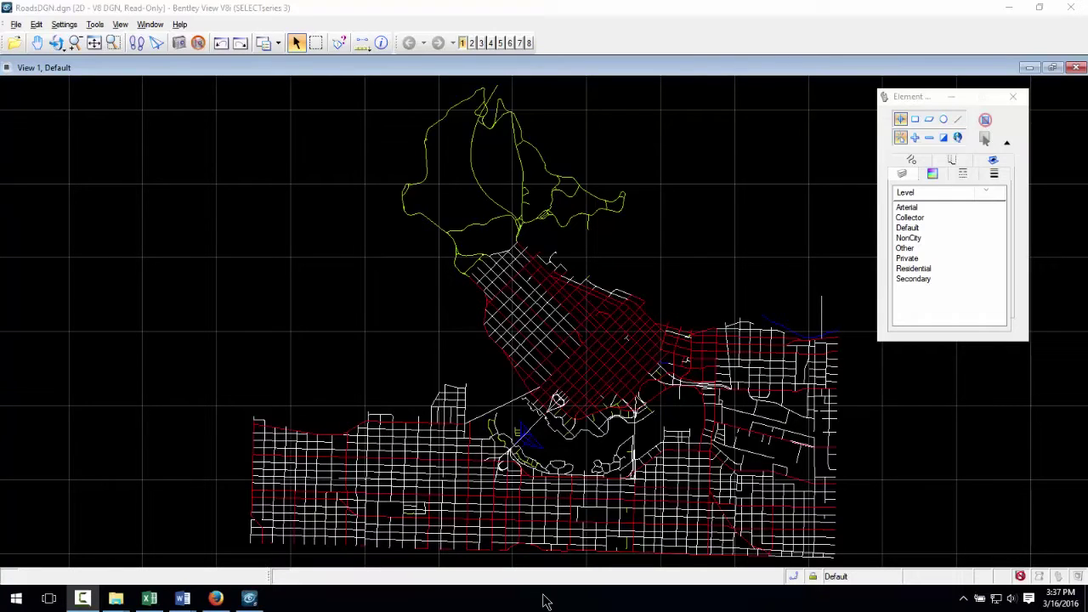
- Highlight the Arterial, NonCity, Private and Residential road levels in Bentley View, then clear the selection
click(921, 207)
click(847, 220)
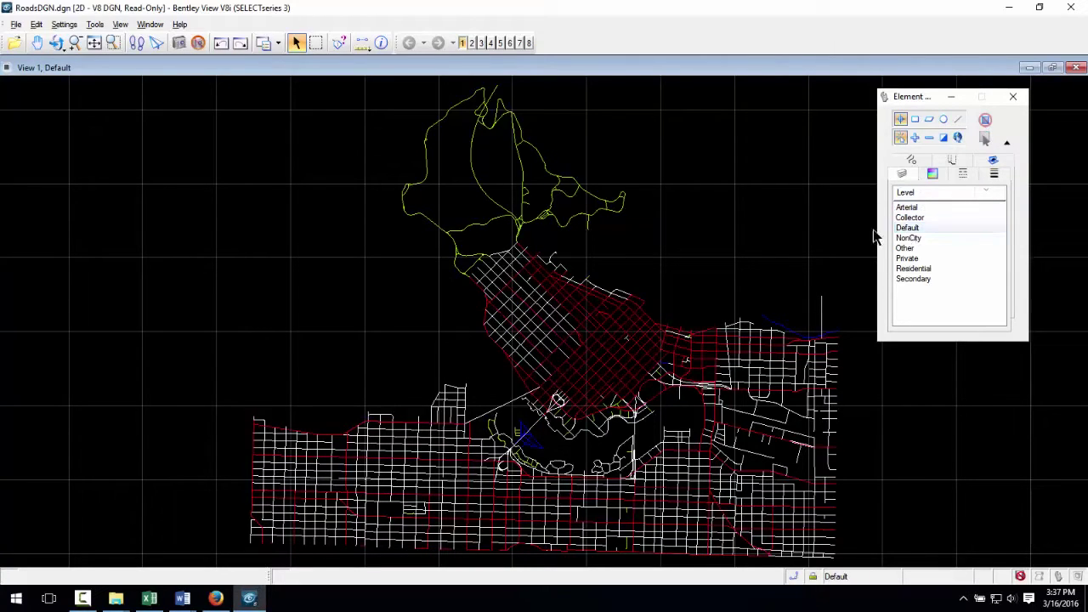
click(906, 239)
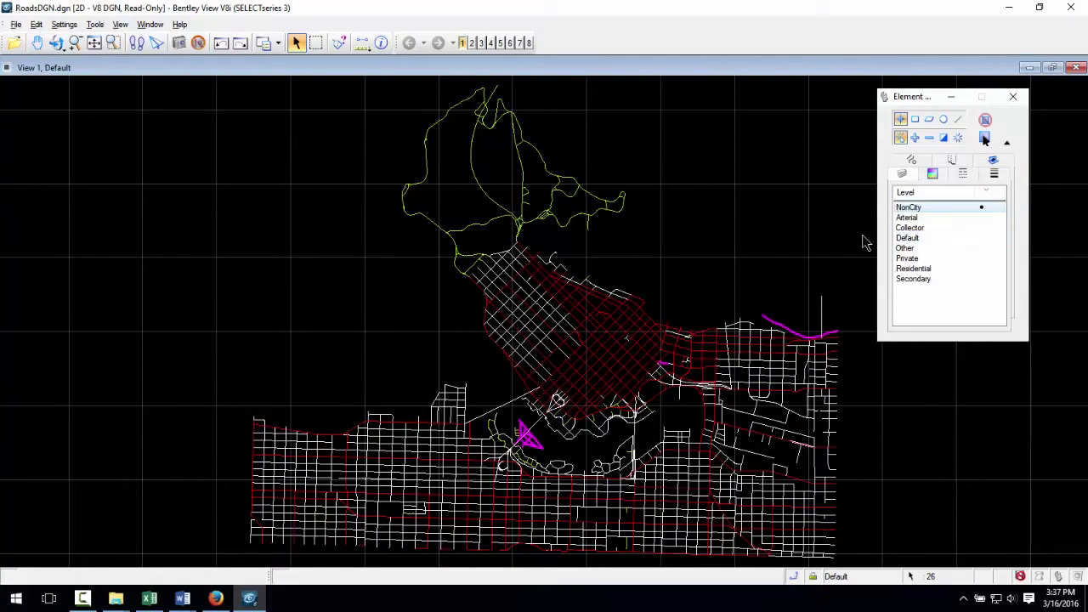
click(854, 240)
click(906, 259)
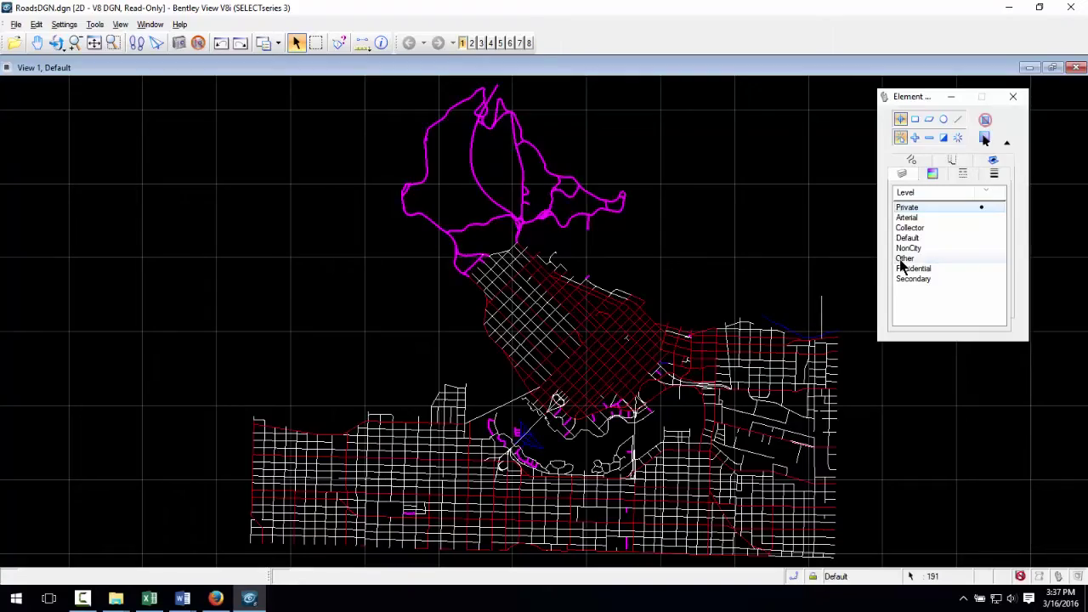
click(852, 242)
click(899, 270)
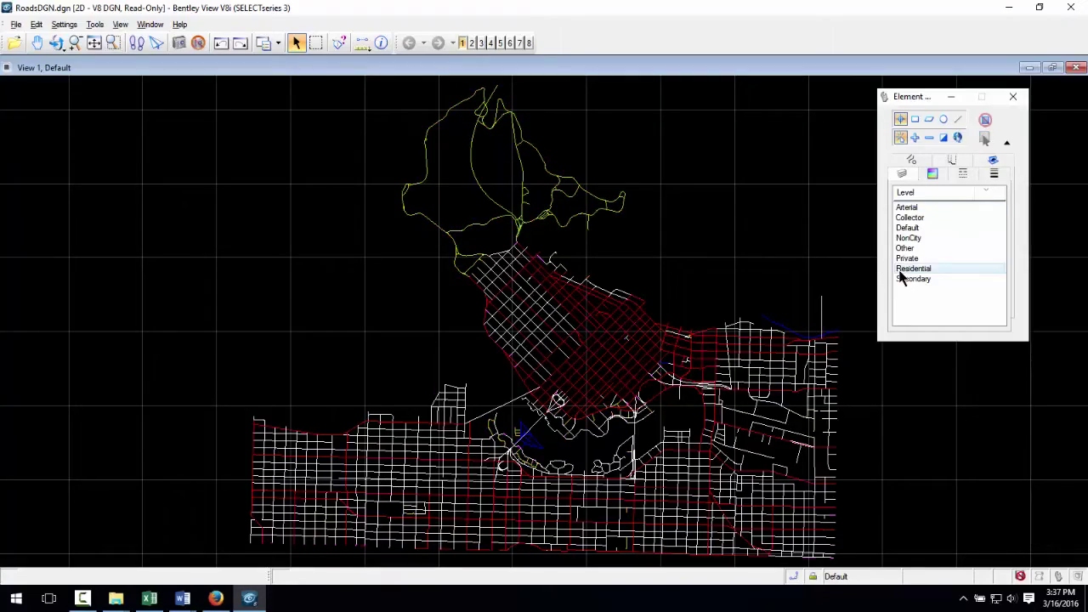
click(848, 241)
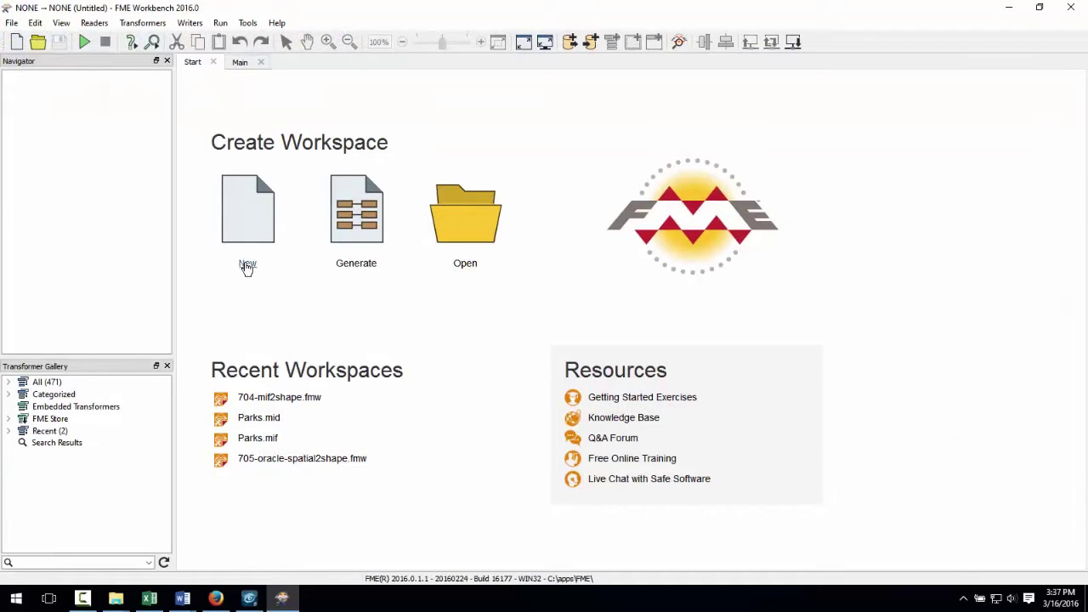
- Start a new workspace and add a Bentley MicroStation Design (V8) reader
click(246, 267)
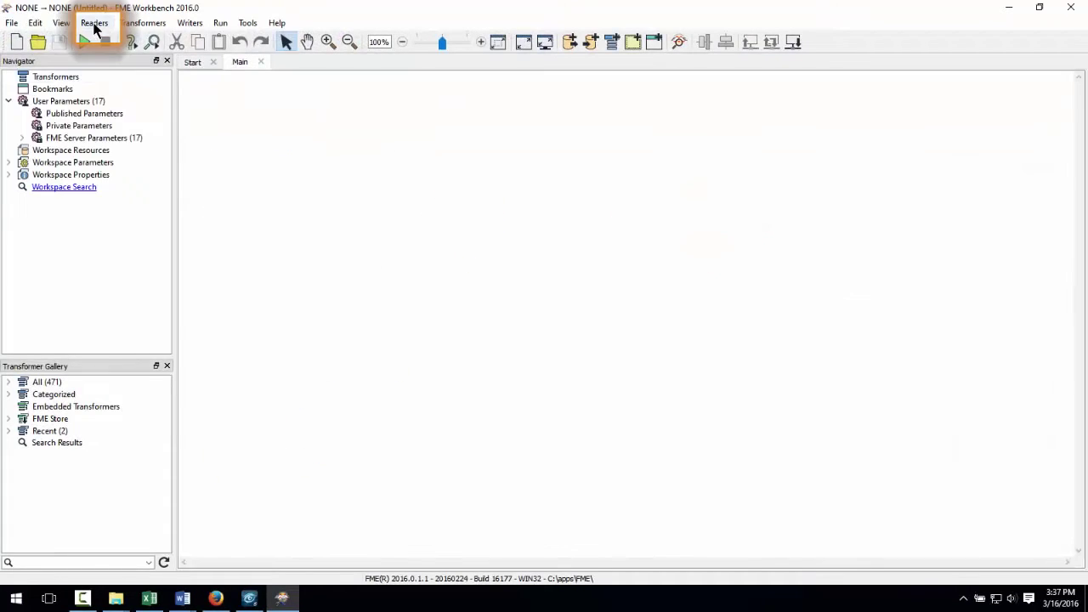
click(93, 24)
click(119, 41)
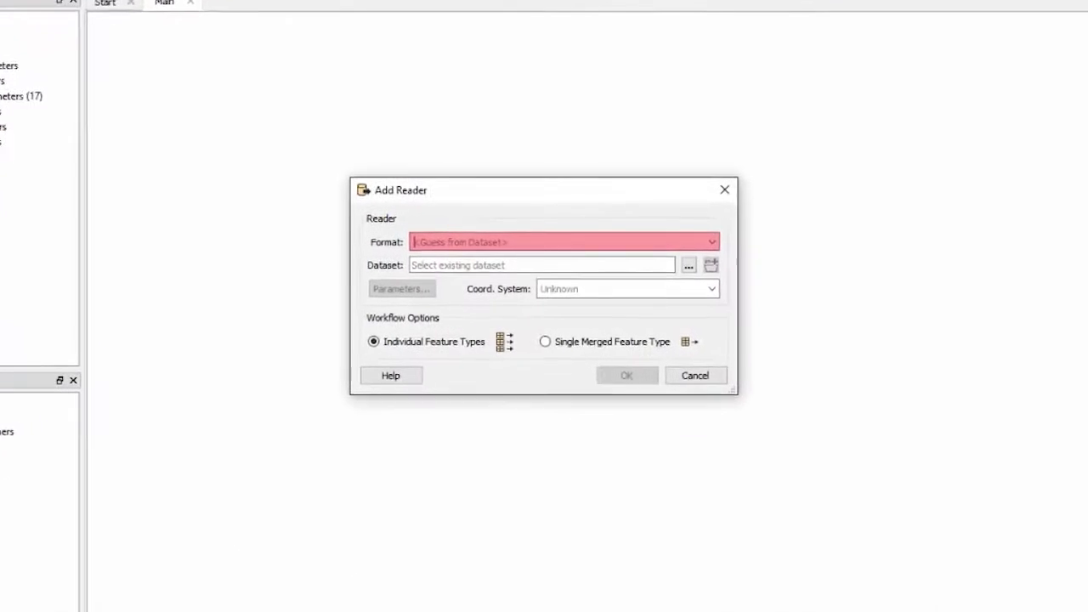
text(micr)
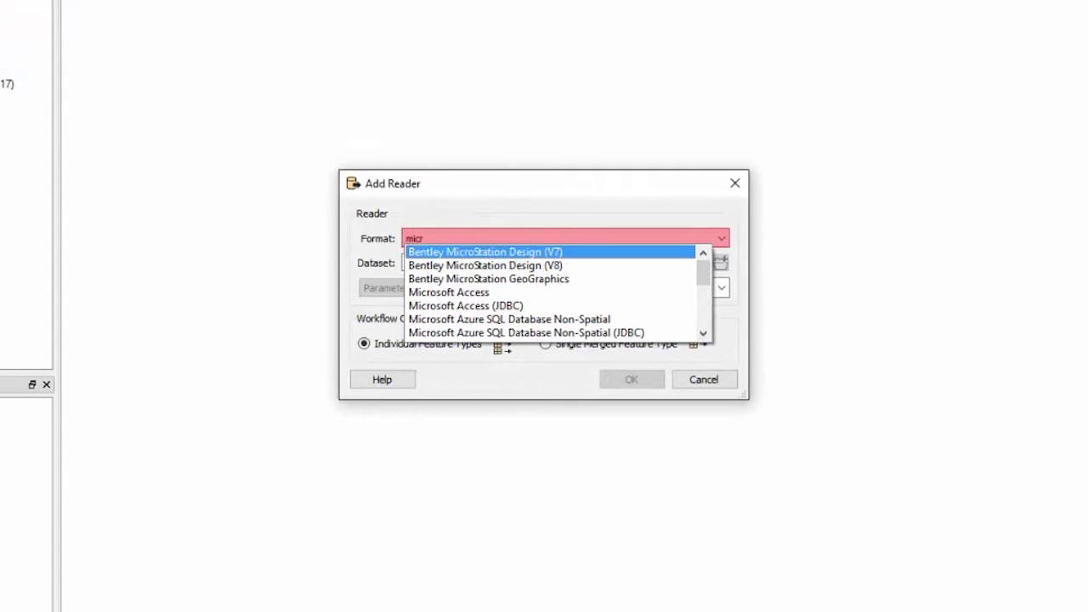
text(o)
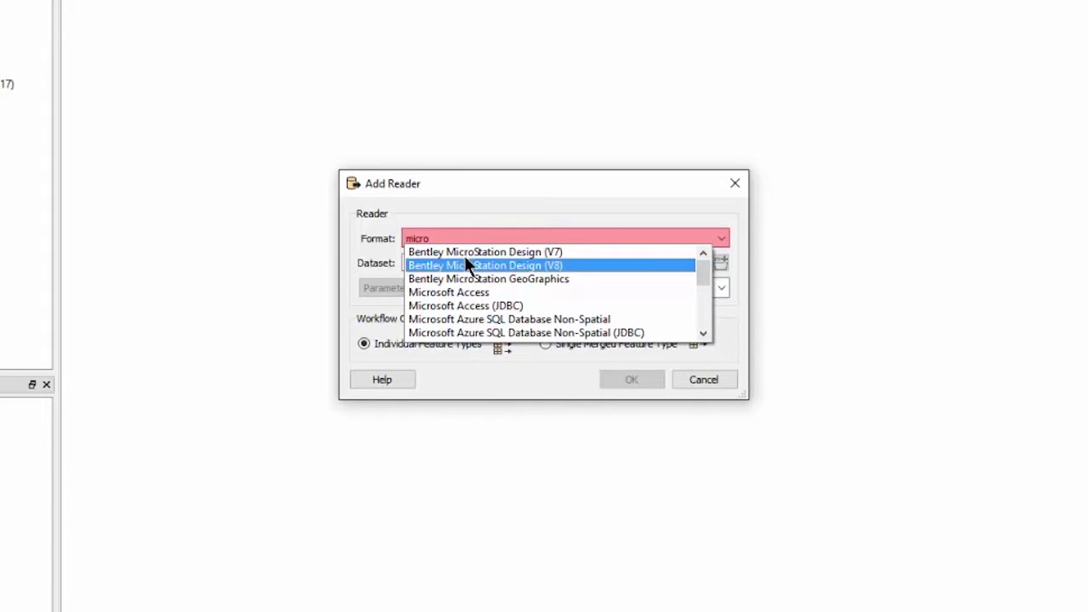
click(468, 261)
- Choose Data\Transportation\RoadsDGN.dgn as the reader's source dataset
click(697, 264)
click(643, 240)
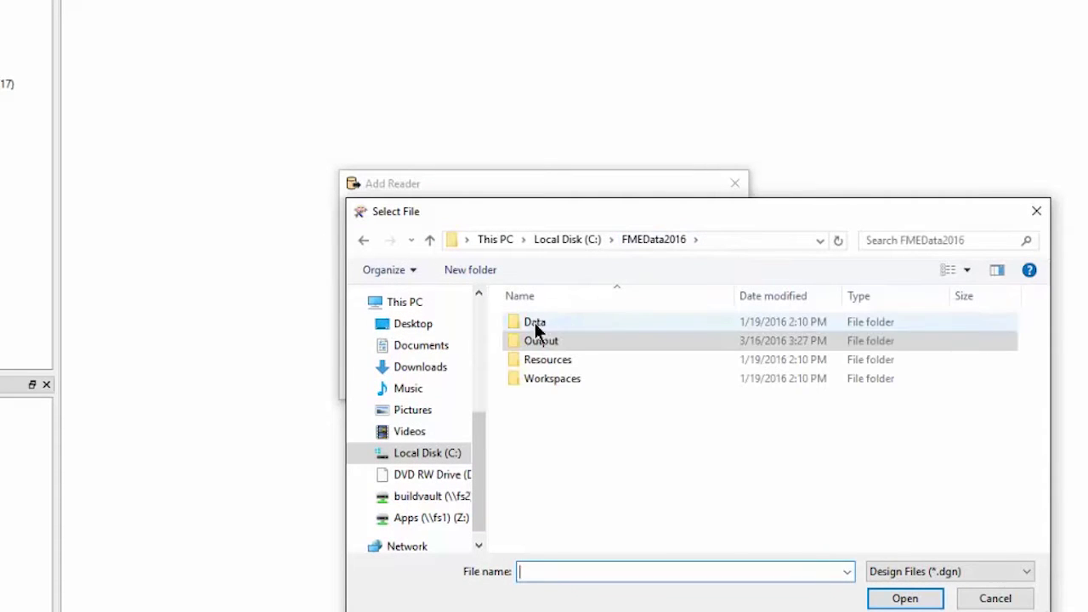
double_click(535, 330)
scroll(1047, 356, down, 2)
double_click(733, 521)
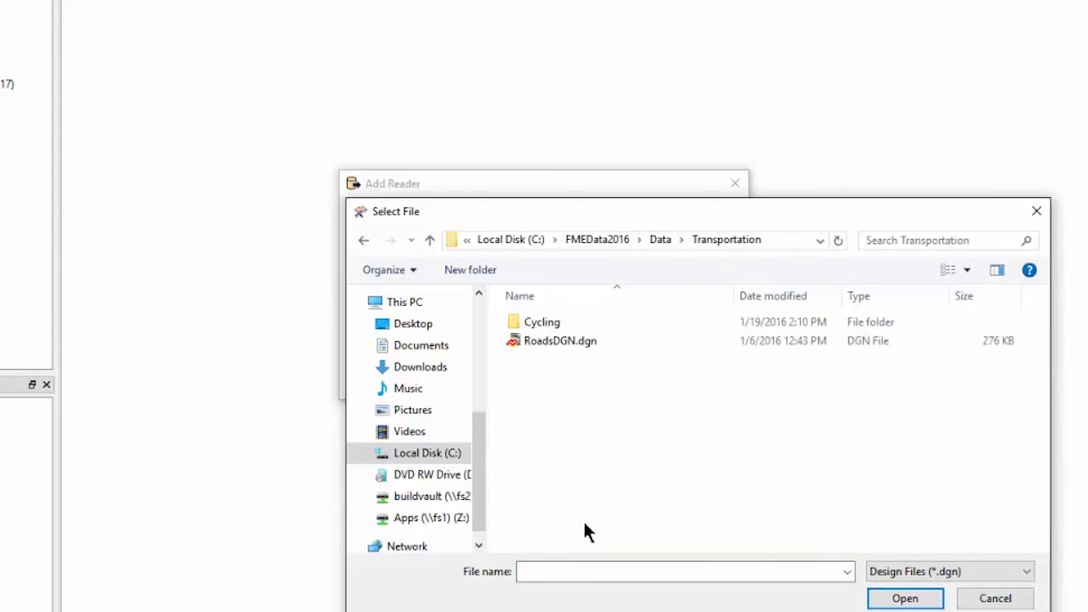
click(560, 341)
click(904, 598)
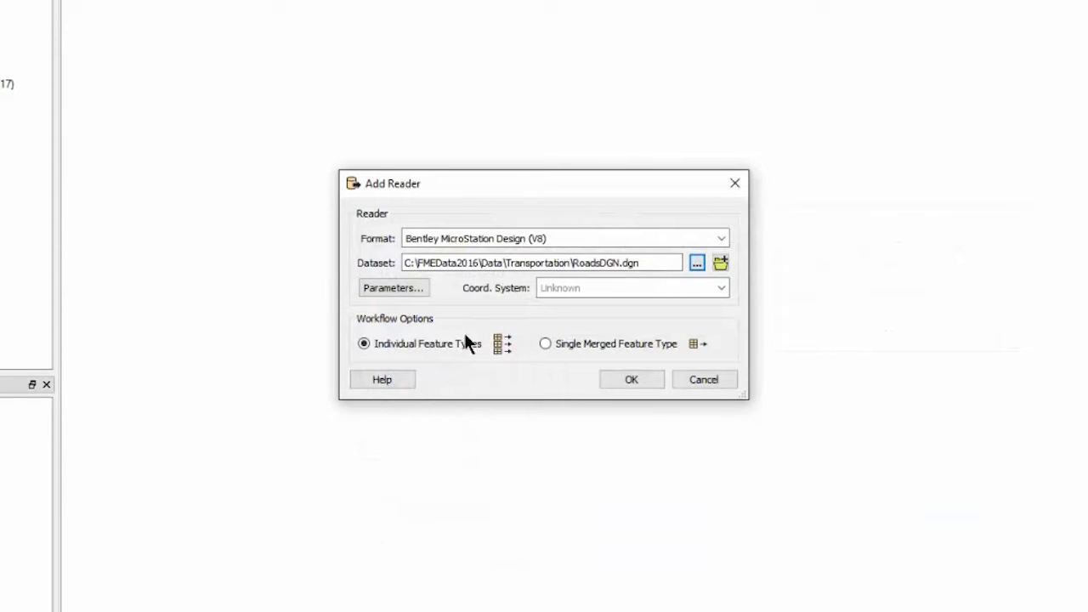
- Set Group Elements By to Level Names and add the RoadsDGN reader
click(402, 289)
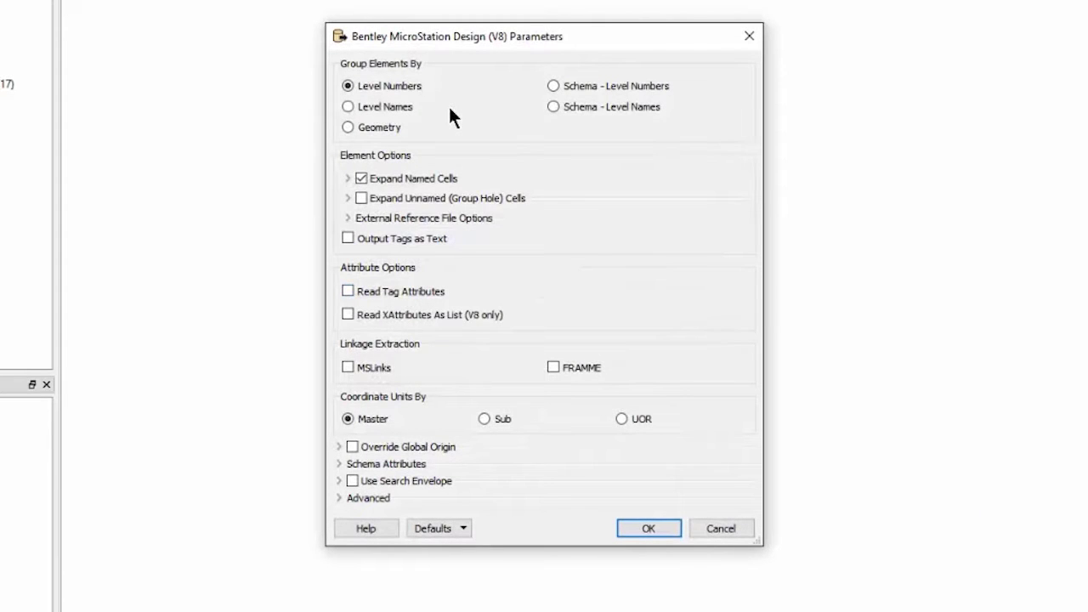
click(347, 108)
click(639, 525)
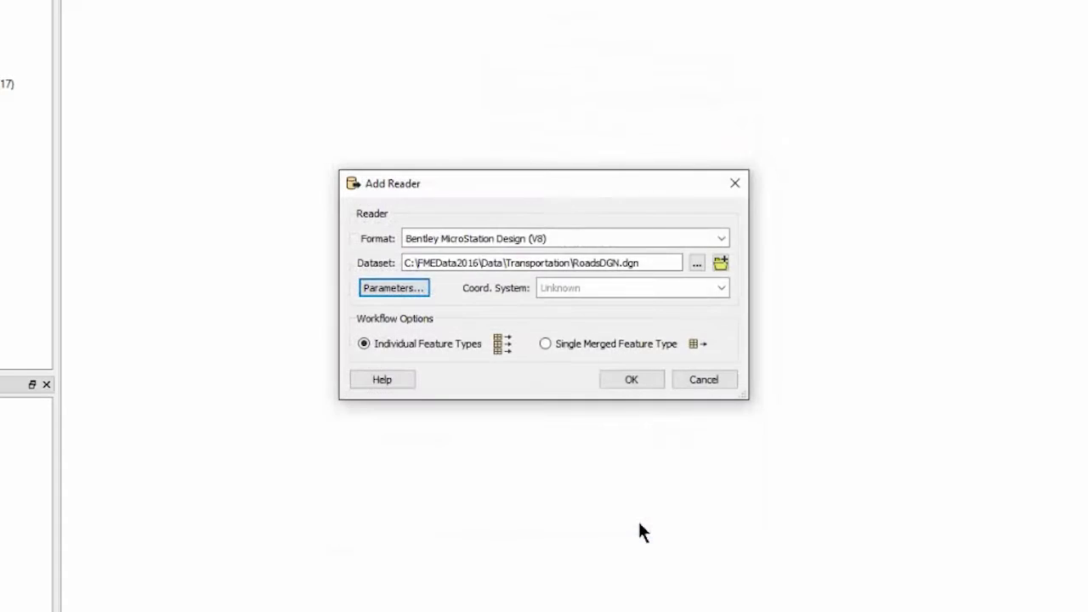
click(631, 381)
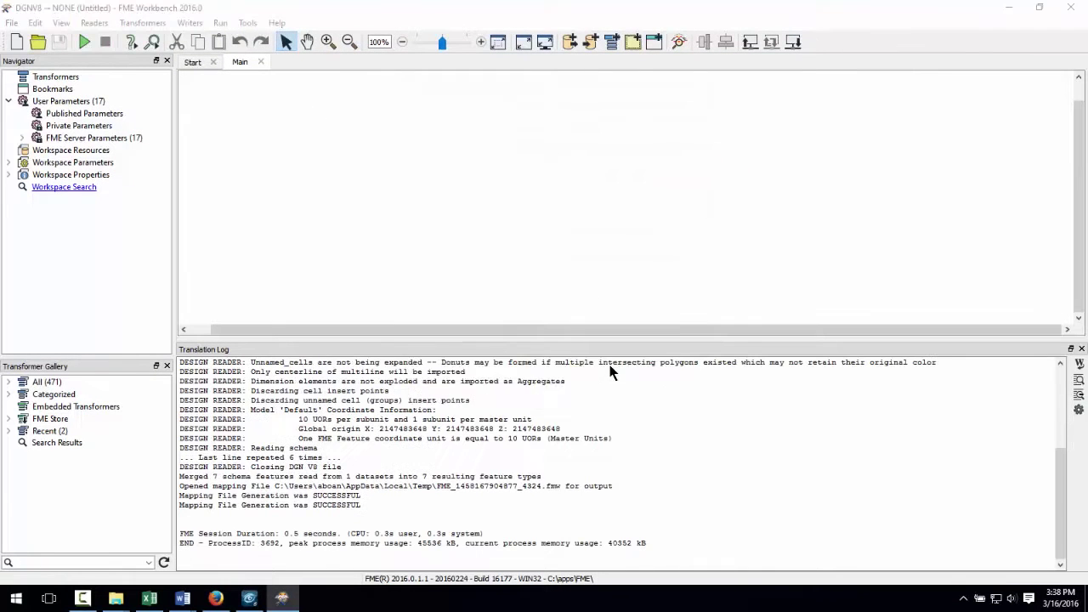
- Accept the seven road-level feature types and start an Esri Shapefile writer
click(579, 390)
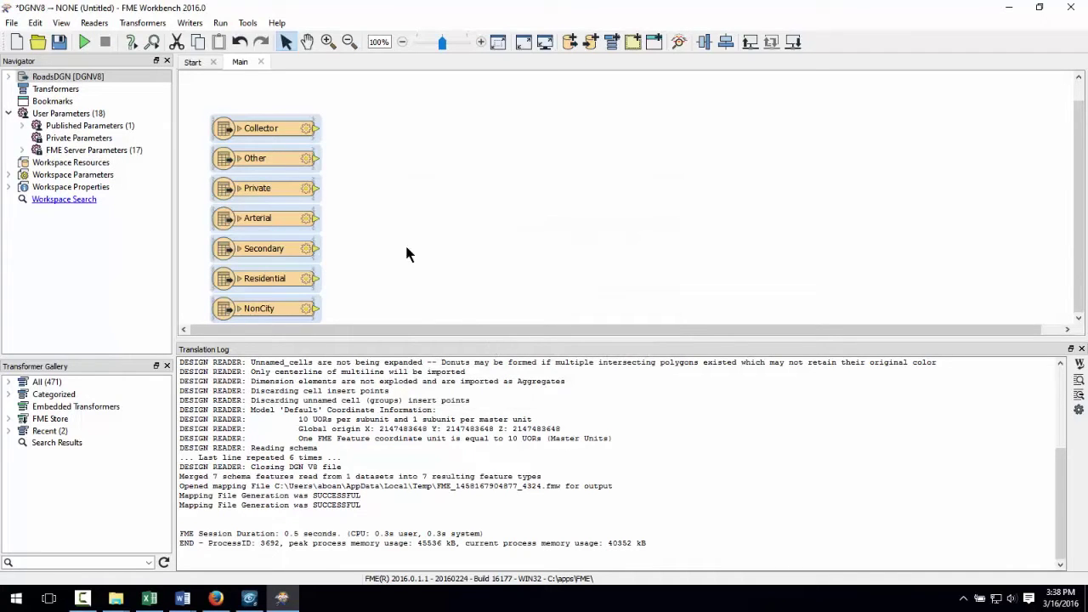
click(189, 23)
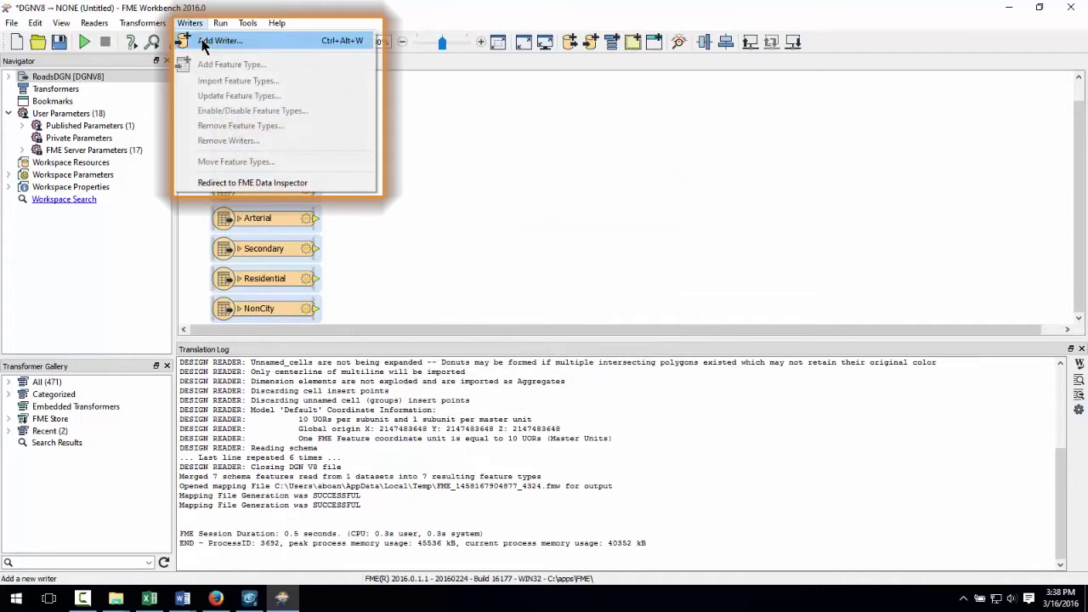
click(204, 43)
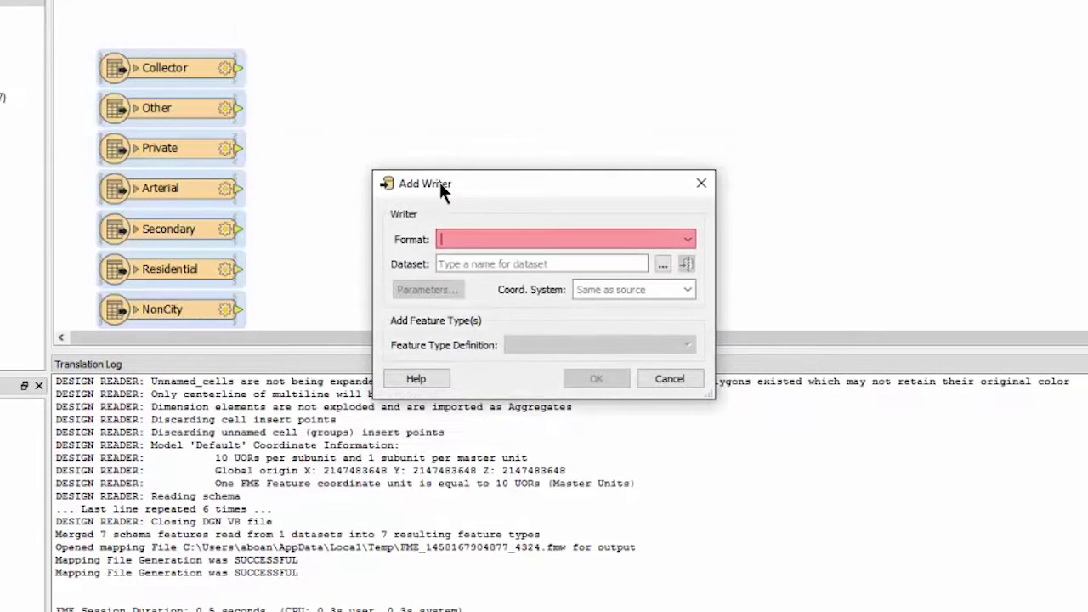
text(esri)
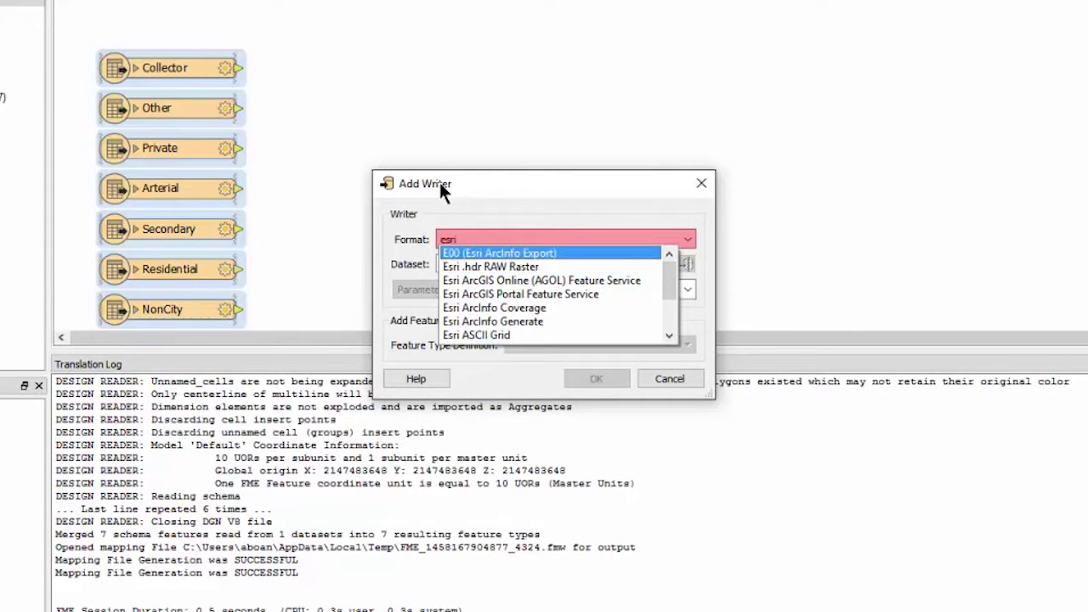
text( sha)
click(501, 254)
- Target the writer at C:\FMEData2016\Output with a manual shapefile definition
click(667, 265)
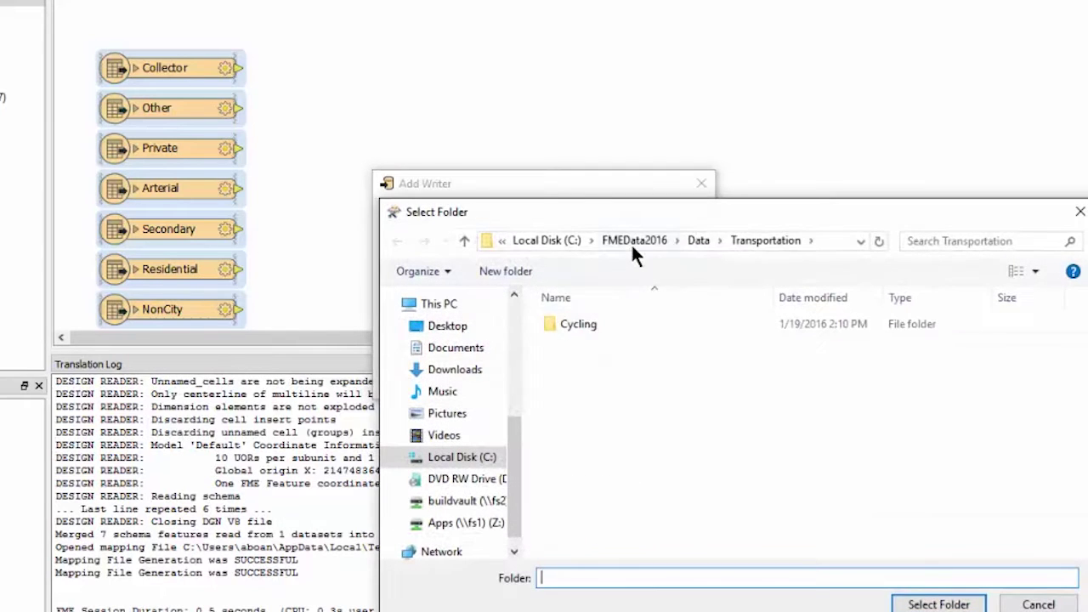
click(633, 241)
click(578, 343)
click(937, 603)
click(685, 348)
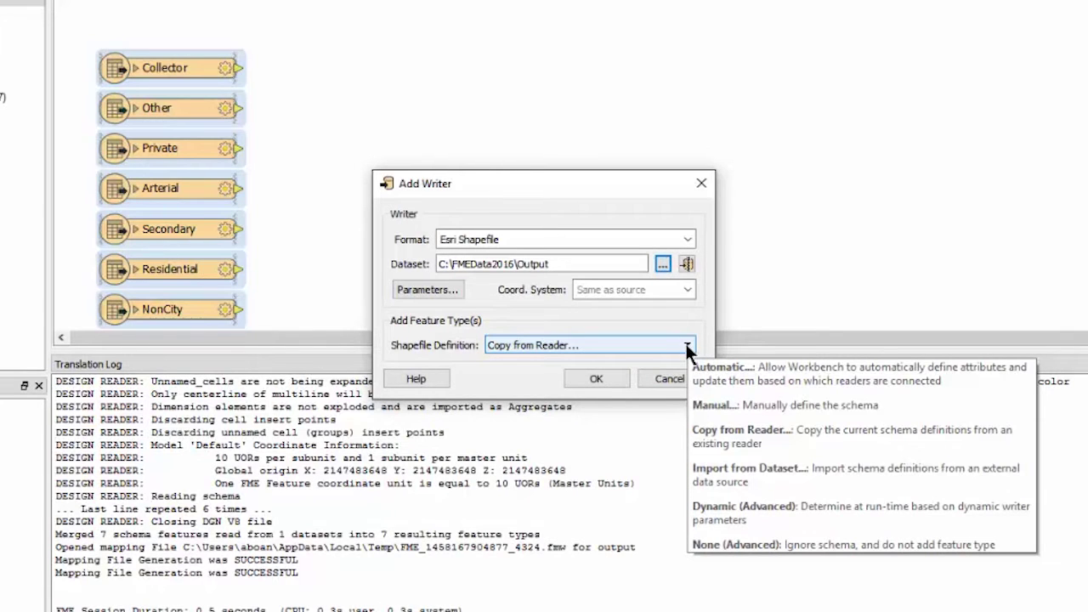
click(686, 344)
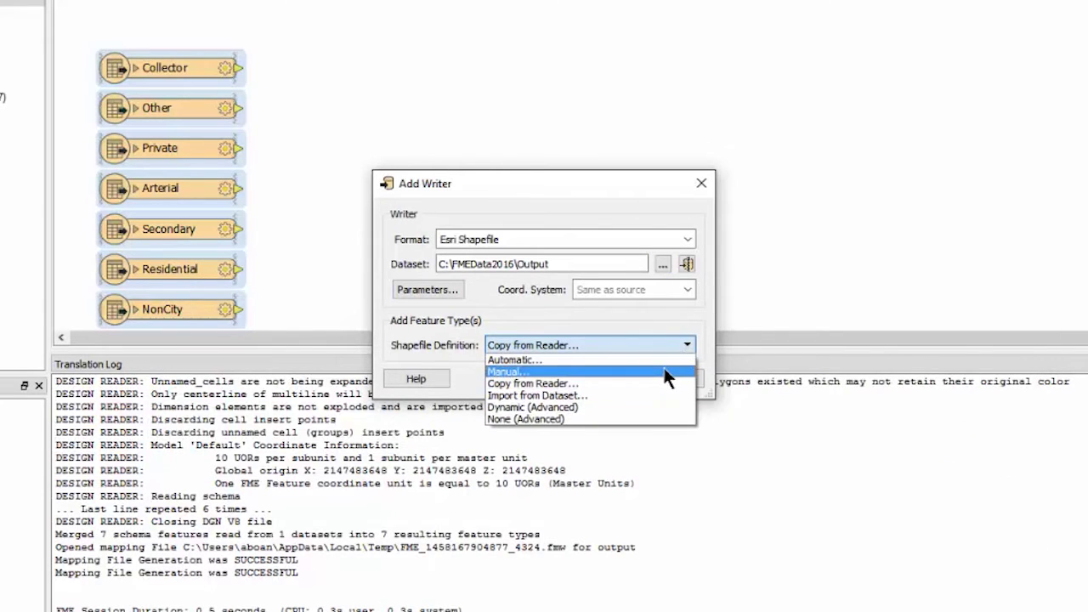
click(664, 367)
- Name the shapefile feature type Roads with shape_polyline geometry
click(605, 376)
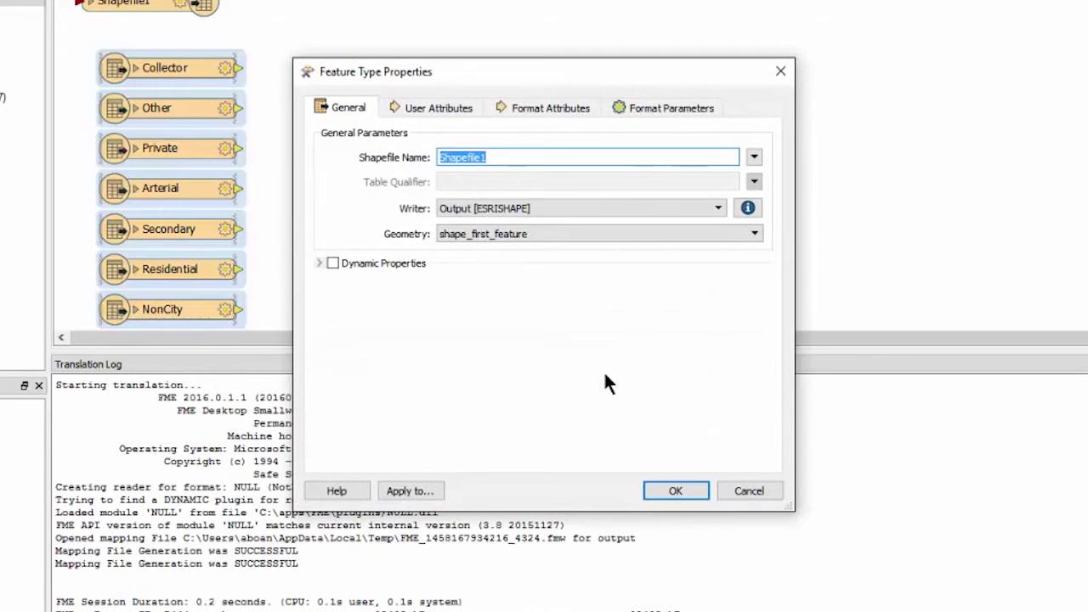
text(R)
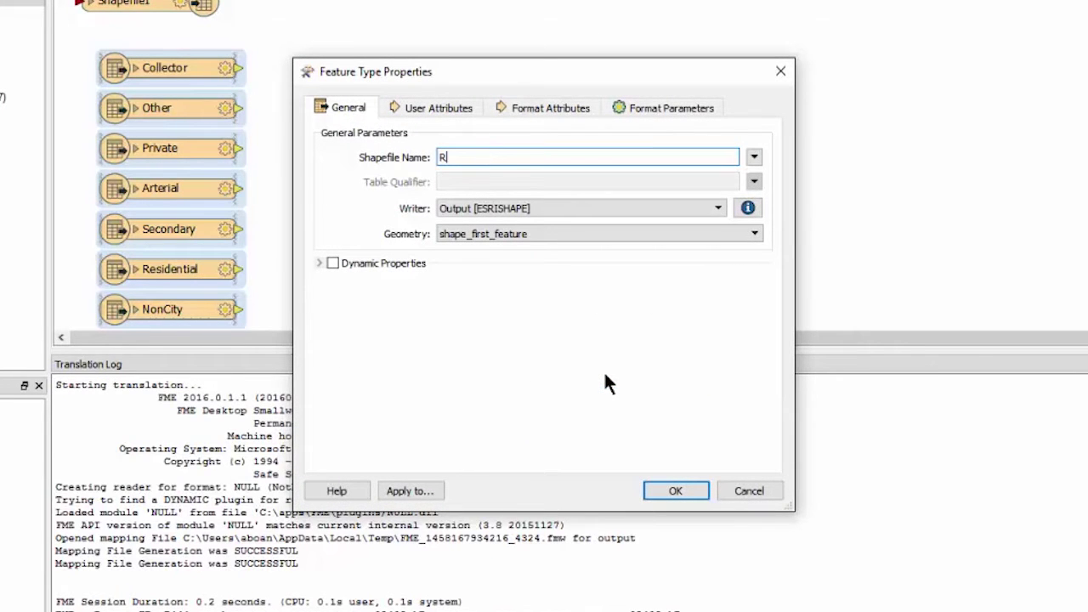
text(oads)
click(754, 234)
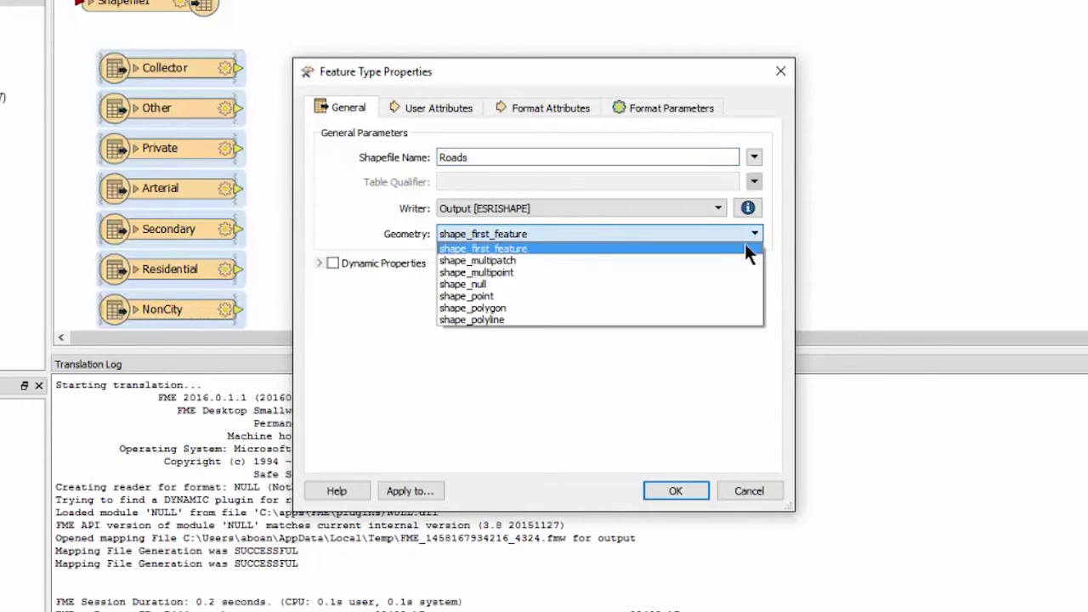
click(703, 321)
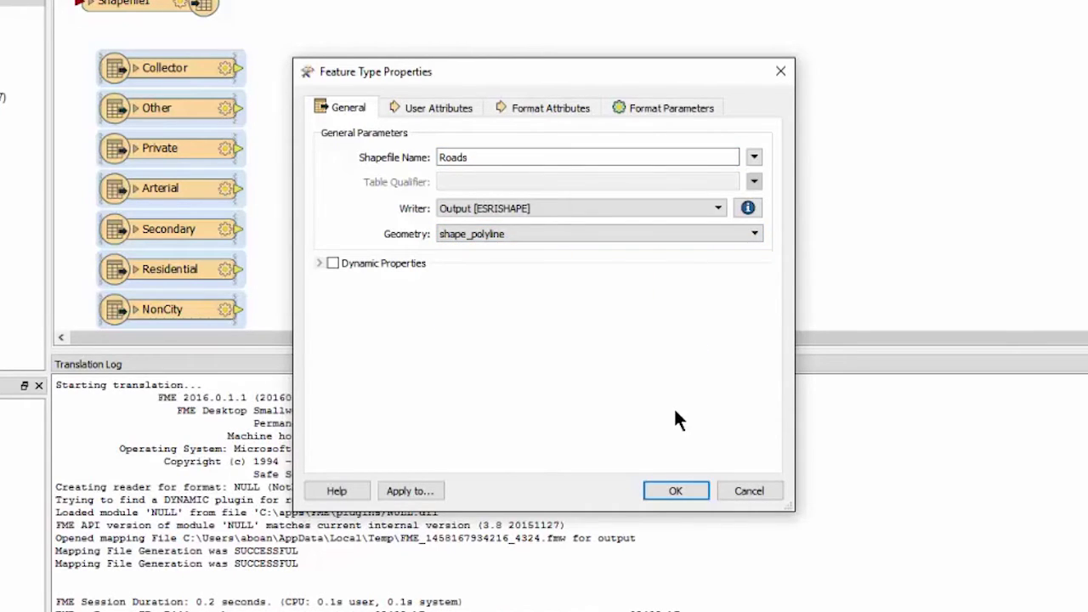
- Add a RoadType user attribute of width 20 to Roads and confirm the properties
click(452, 109)
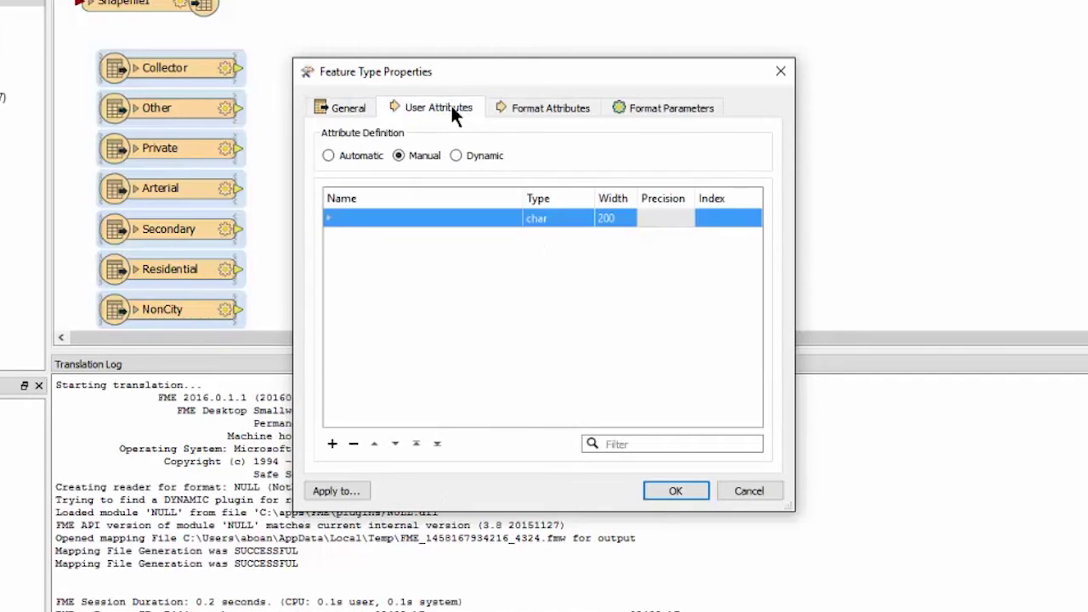
click(377, 226)
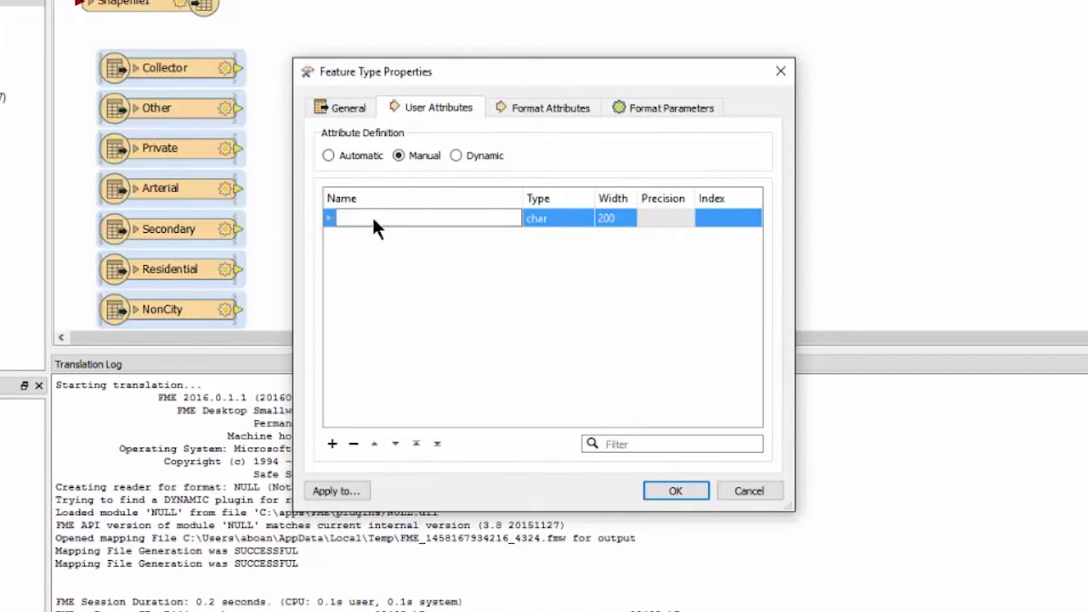
text(RoadType)
click(622, 218)
text(20)
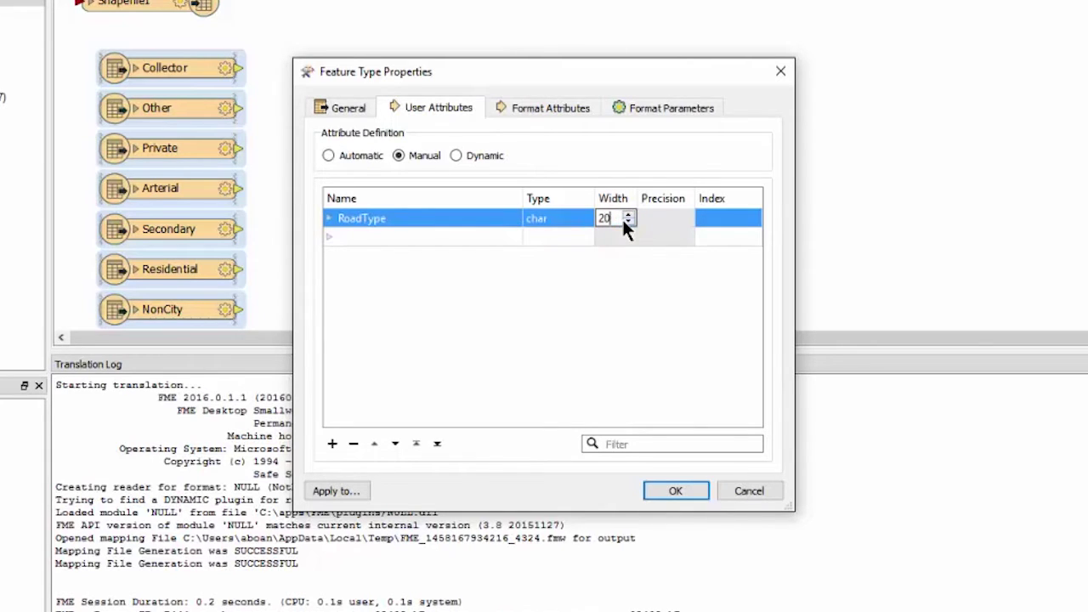
click(609, 316)
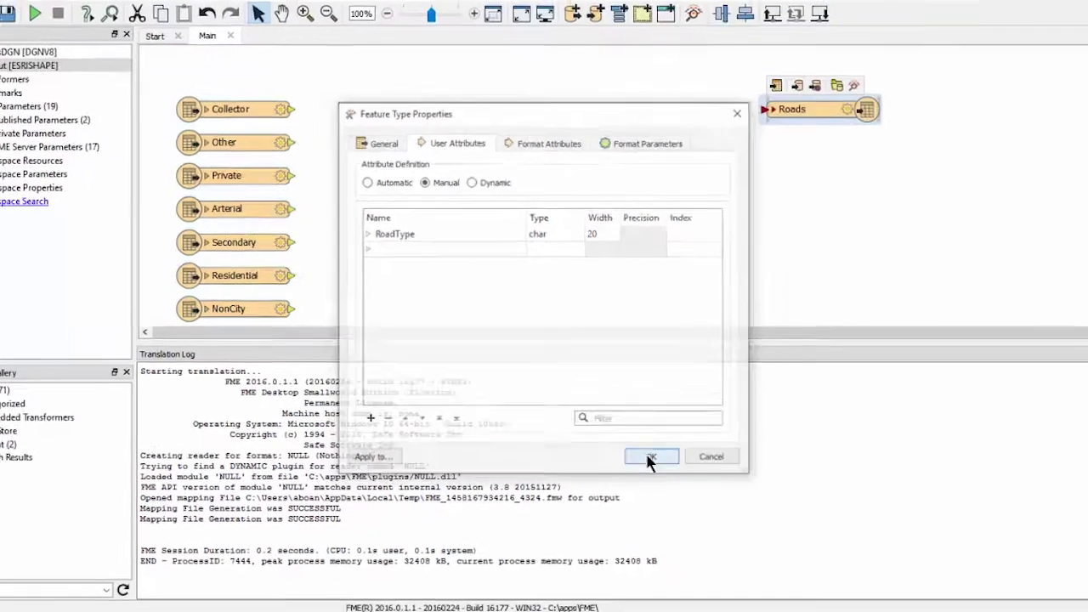
click(671, 491)
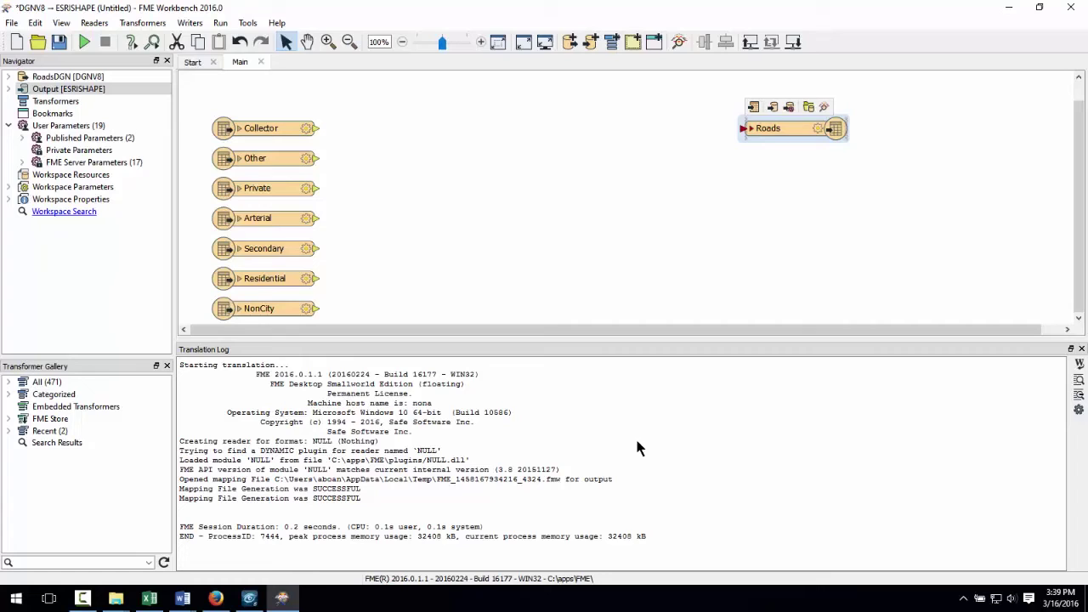
click(505, 216)
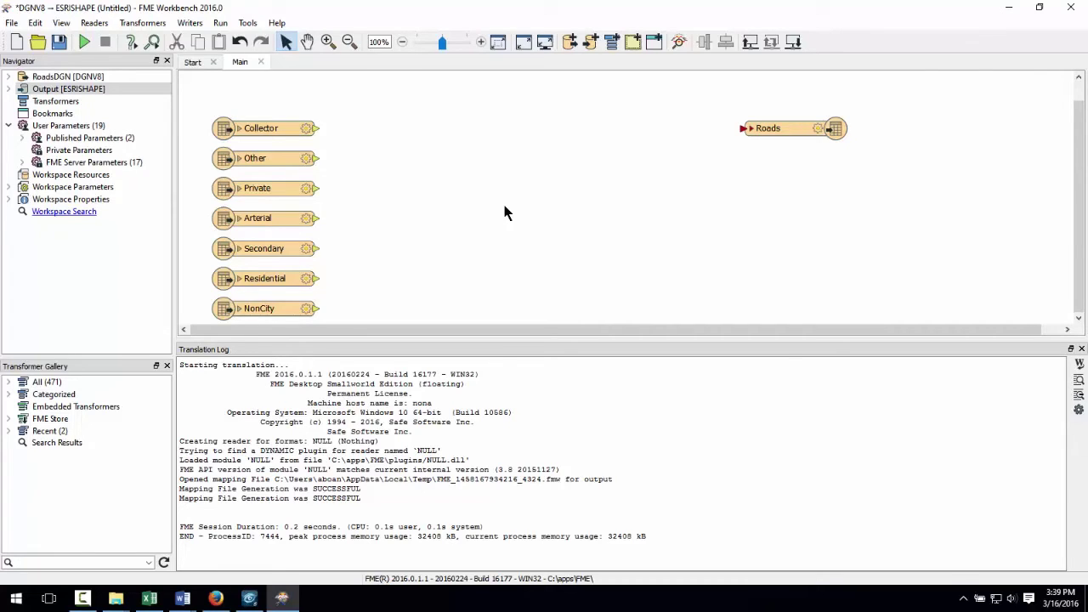
- Add a FeatureTypeExtractor and connect all seven road levels, Collector through NonCity, into it
text(f)
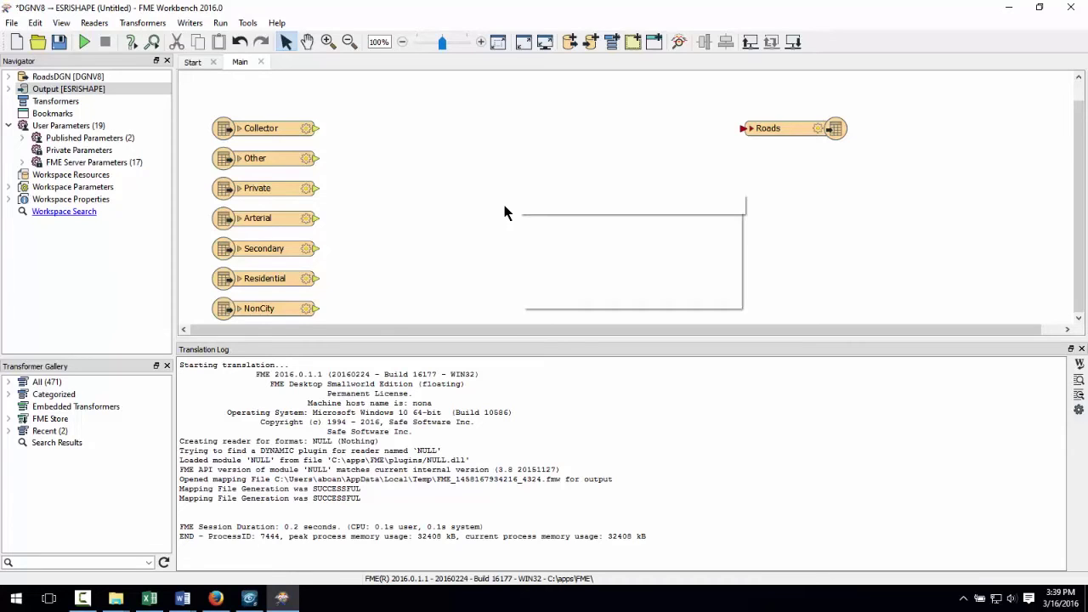
text(eature)
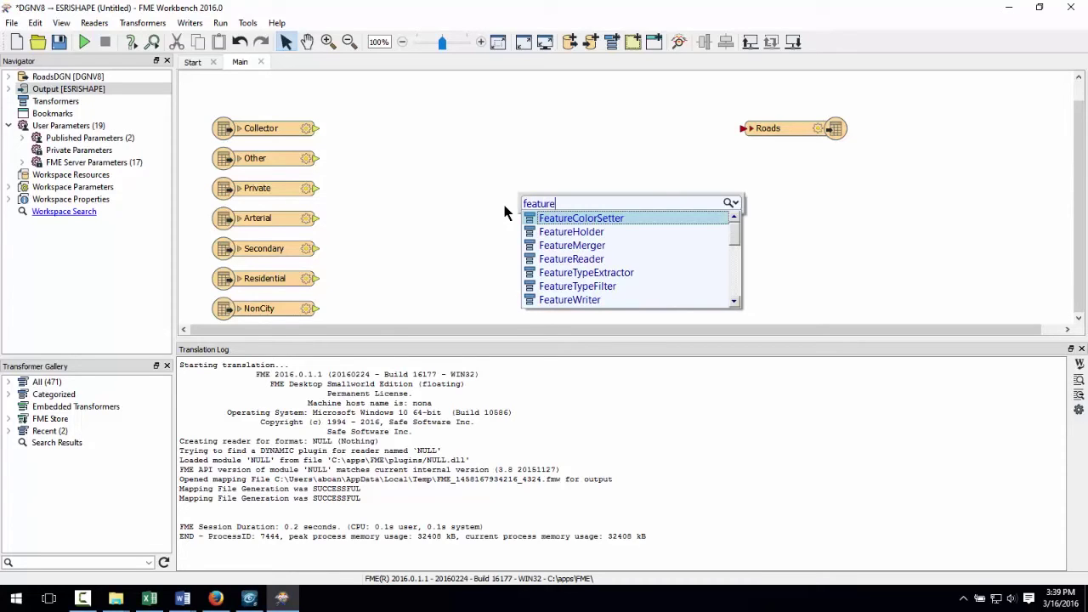
text(typeex)
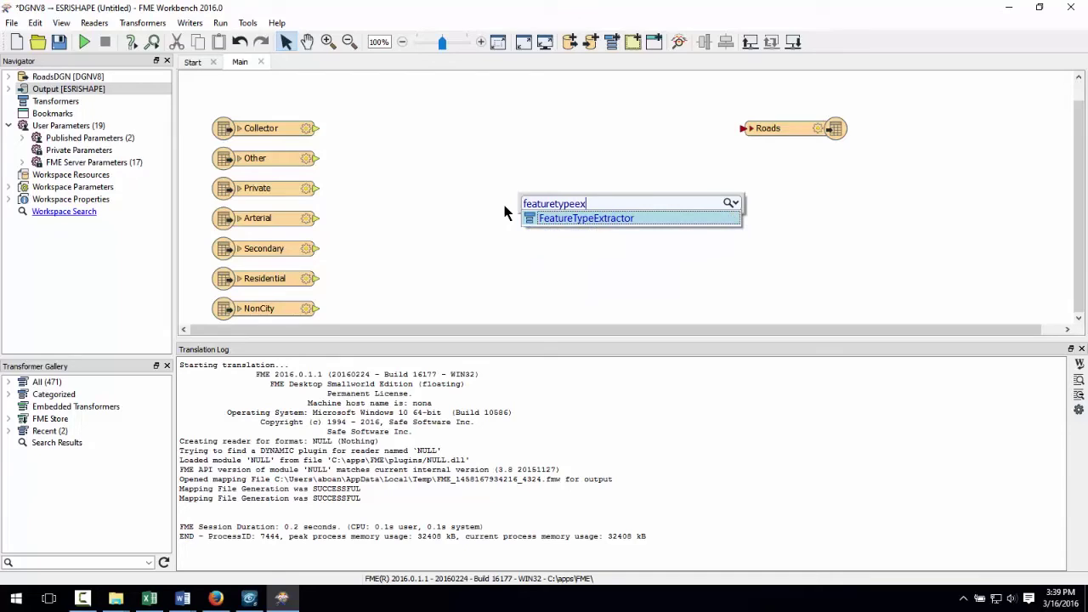
text(tra)
double_click(550, 219)
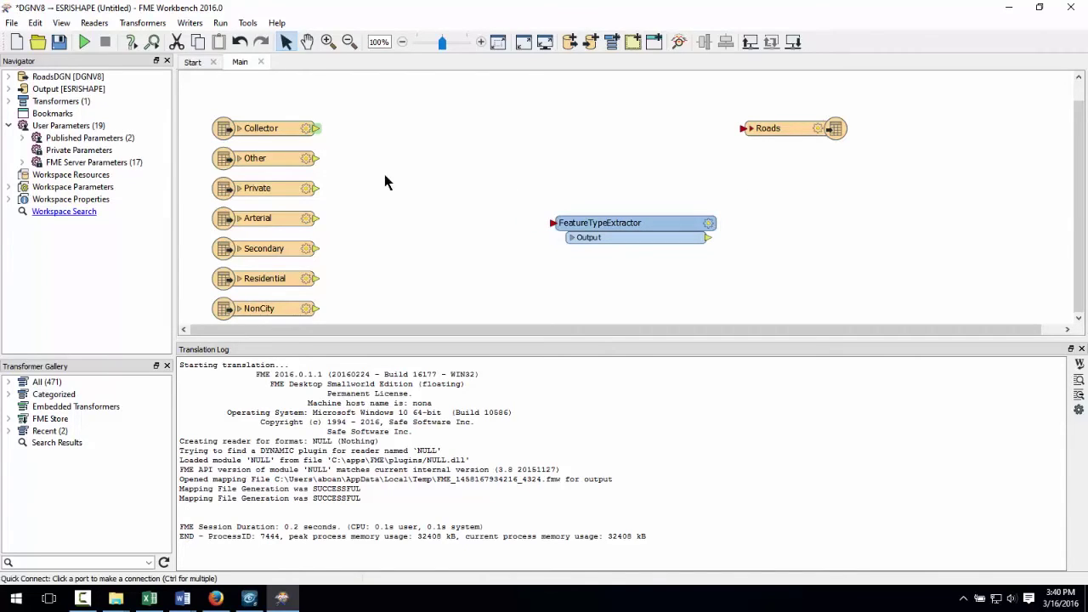
click(553, 222)
click(553, 222)
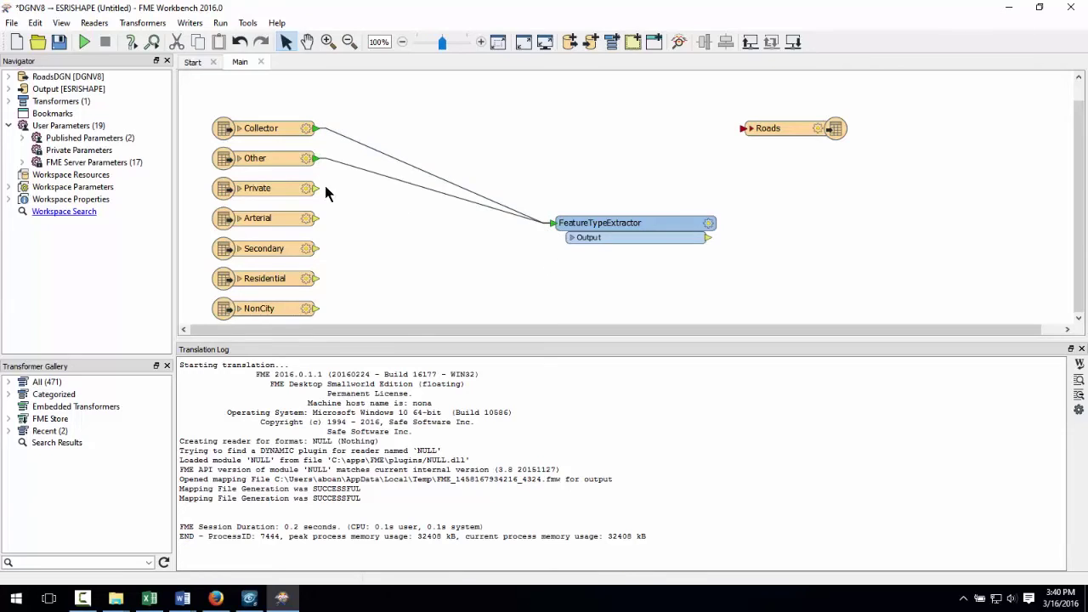
click(578, 235)
- Change the FeatureTypeExtractor destination attribute from _feature_type to RoadType
double_click(619, 226)
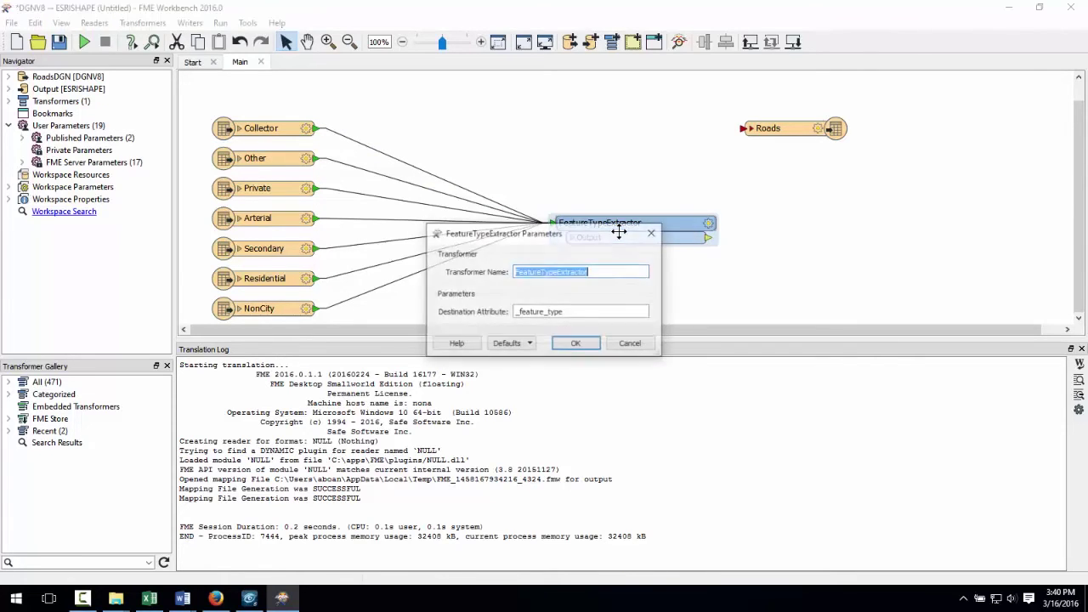
double_click(581, 314)
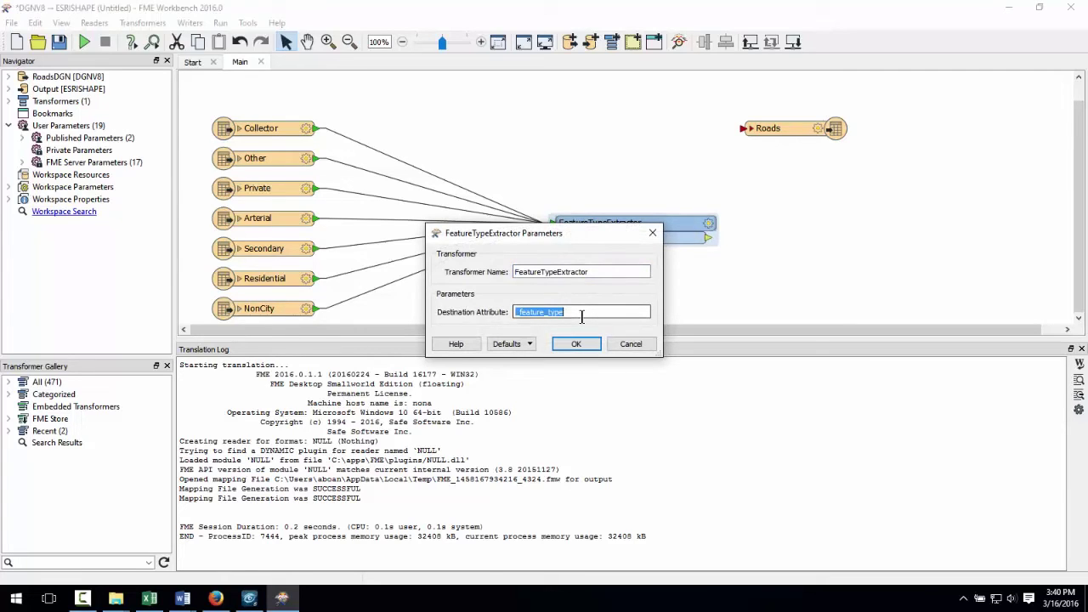
text(RoadType)
click(577, 345)
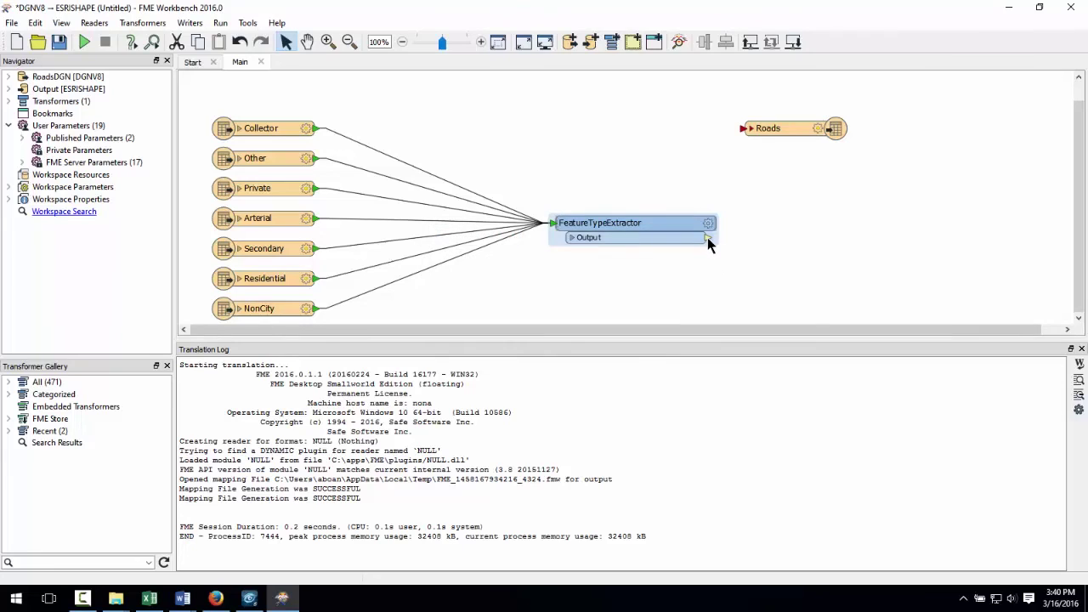
- Link the FeatureTypeExtractor output to Roads, run the translation writing 3995 features, and inspect Roads
click(740, 130)
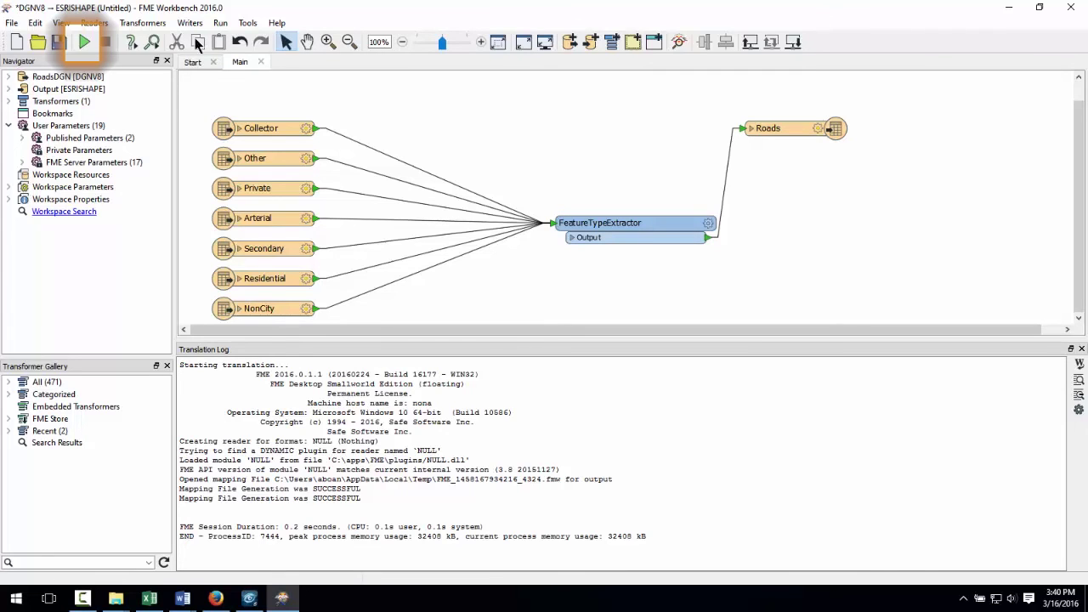
click(84, 44)
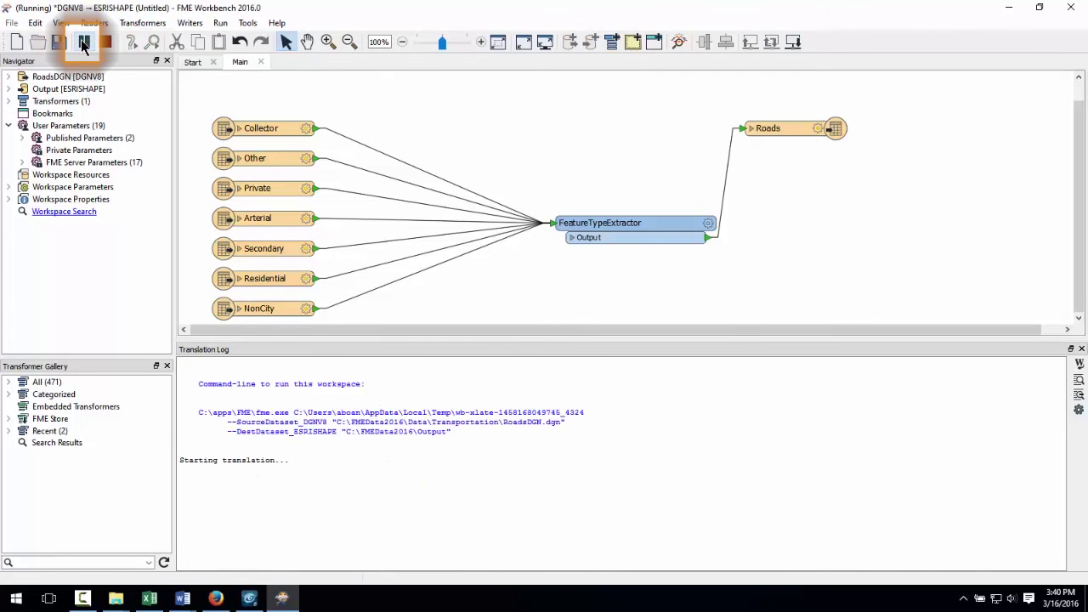
click(805, 129)
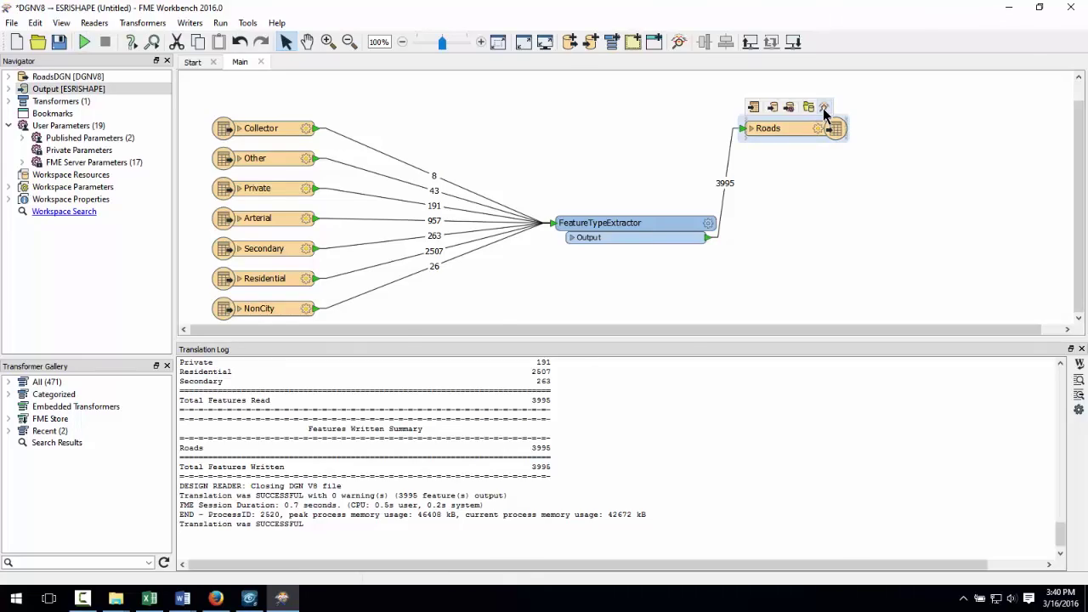
click(823, 108)
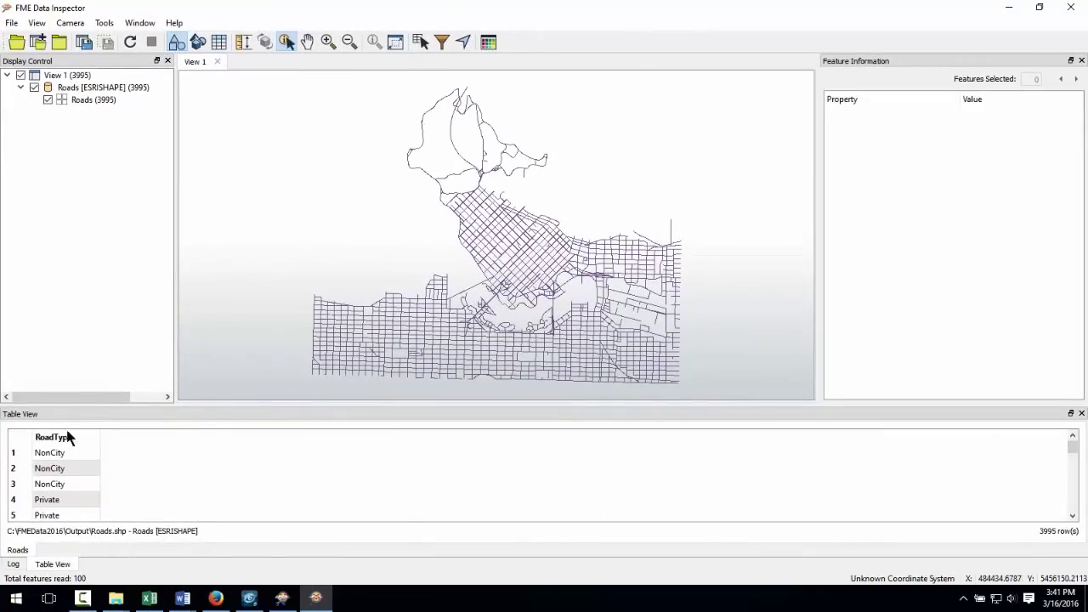
- Sort the 3995 Roads records in Data Inspector by the RoadType column
click(47, 438)
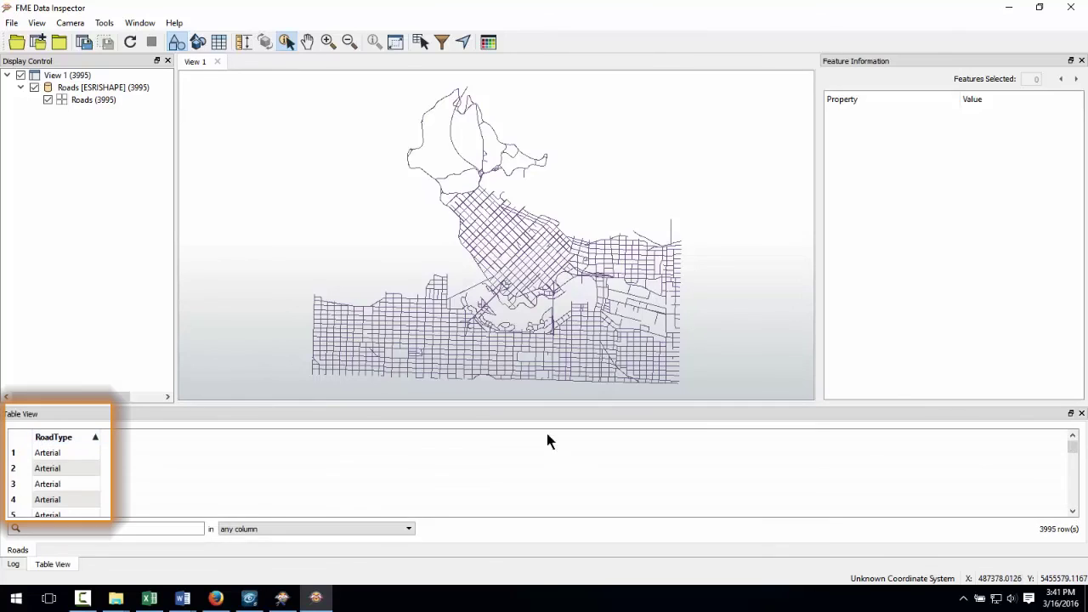